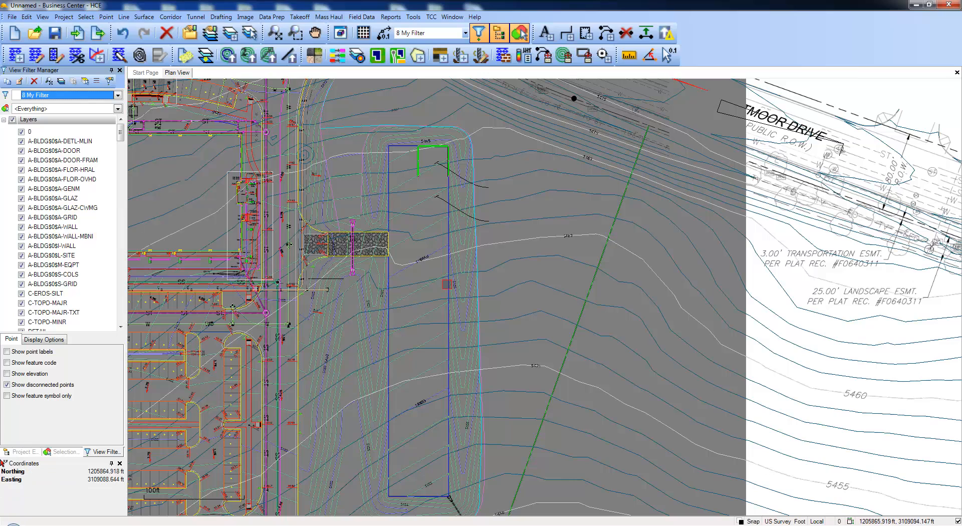
- Set the color of one existing minor contour polyline east of the buildings to By Layer in its properties
{"action": "left_click", "coordinate": [565, 217]}
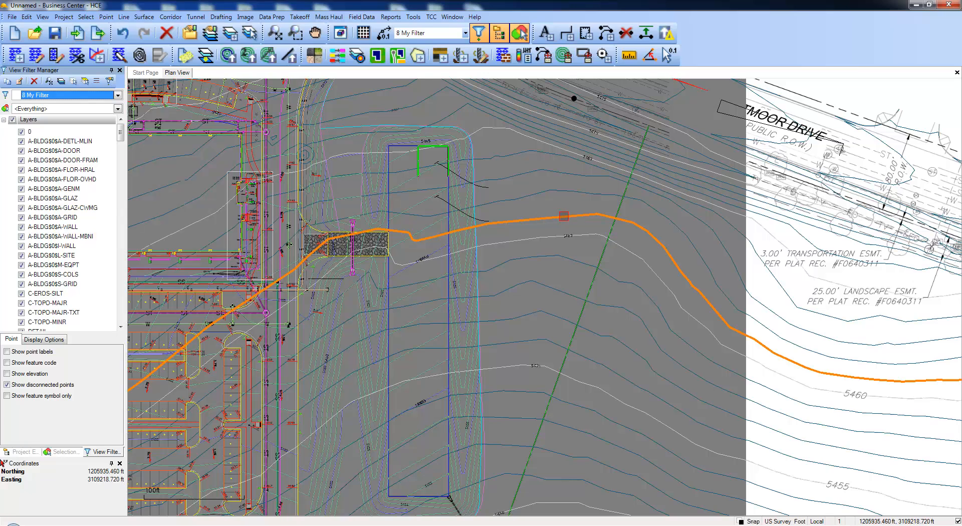
{"action": "right_click", "coordinate": [563, 216]}
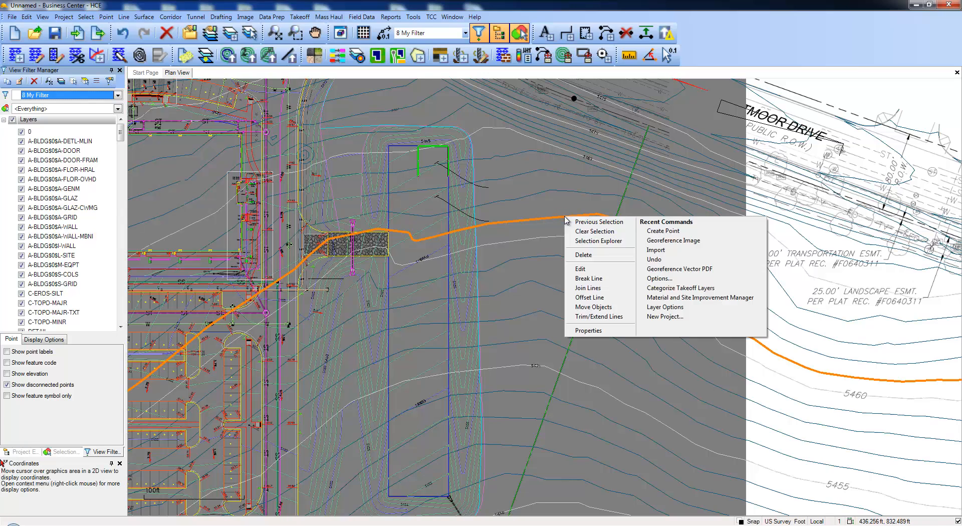
{"action": "left_click", "coordinate": [588, 331]}
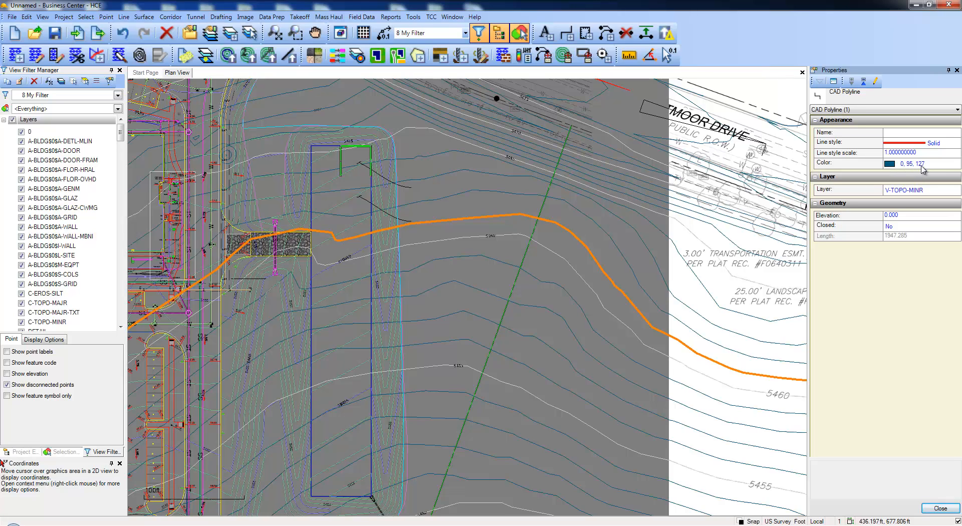
{"action": "left_click", "coordinate": [916, 166]}
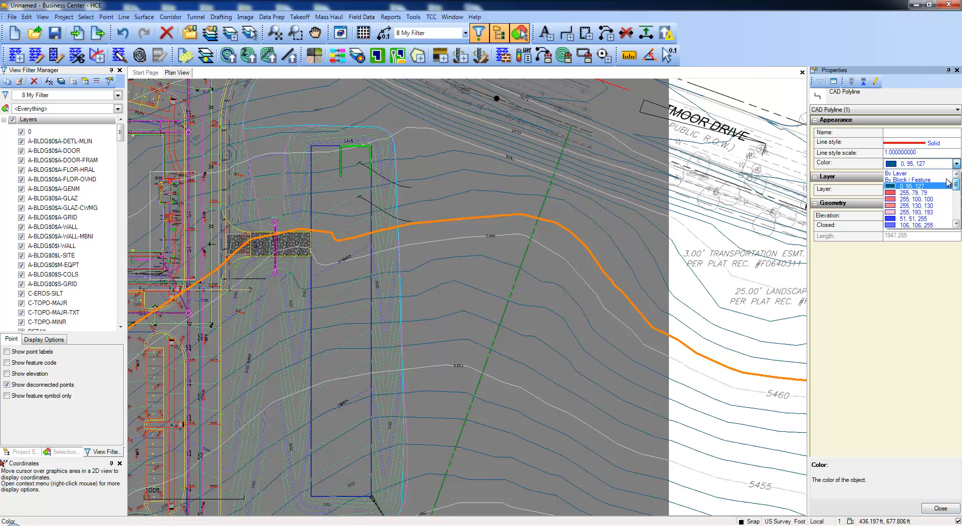
{"action": "left_click", "coordinate": [916, 173]}
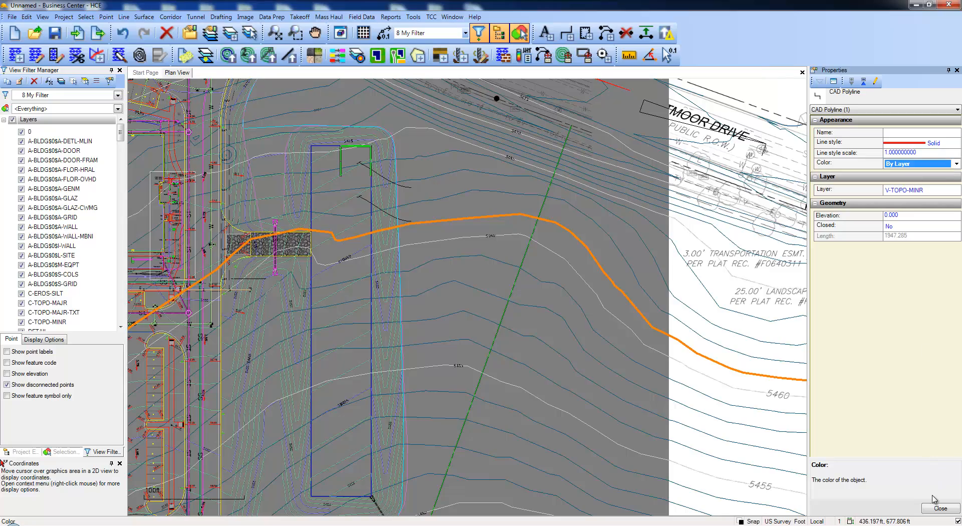
{"action": "left_click", "coordinate": [938, 511]}
- Select every object in the plan and set the color of the whole selection to By Layer
{"action": "scroll", "coordinate": [625, 301], "scroll_direction": "down", "scroll_amount": 7}
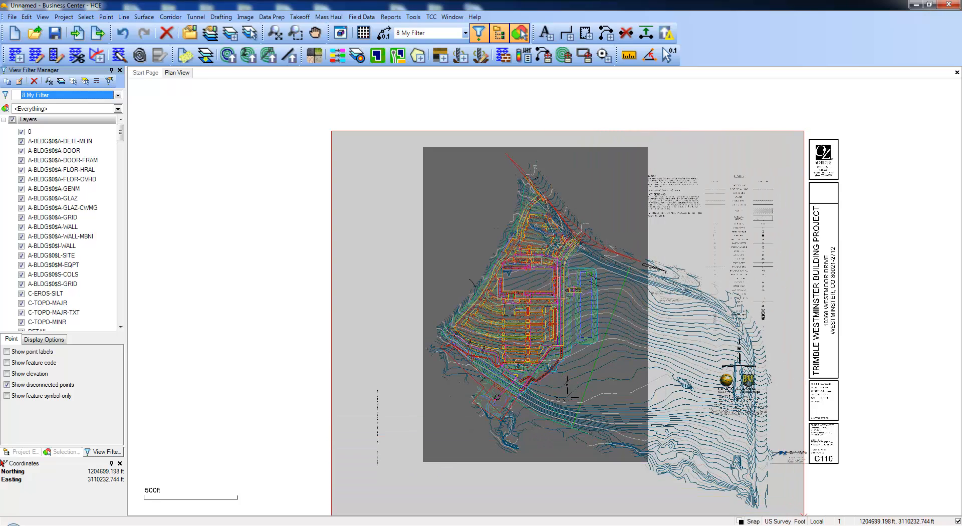
{"action": "key", "text": "ctrl+a"}
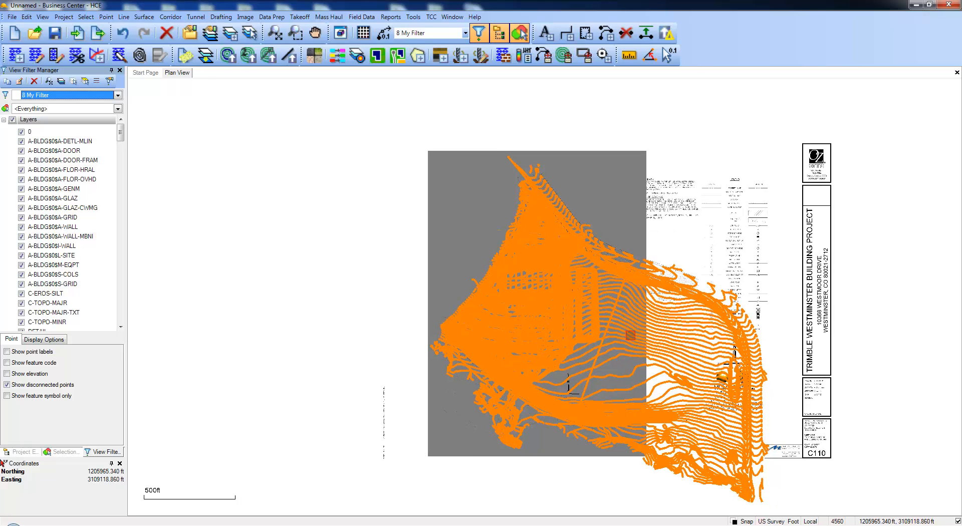
{"action": "scroll", "coordinate": [631, 335], "scroll_direction": "down", "scroll_amount": 2}
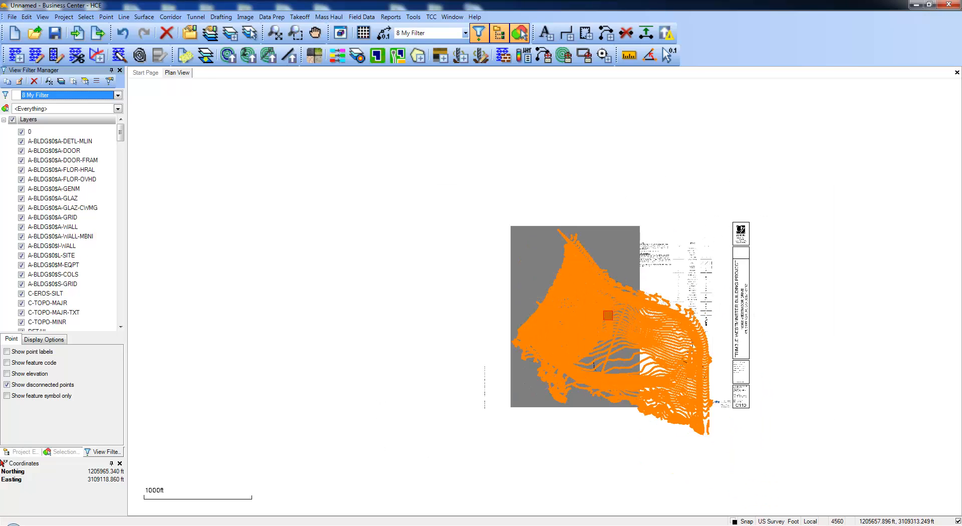
{"action": "right_click", "coordinate": [562, 286]}
{"action": "left_click", "coordinate": [584, 334]}
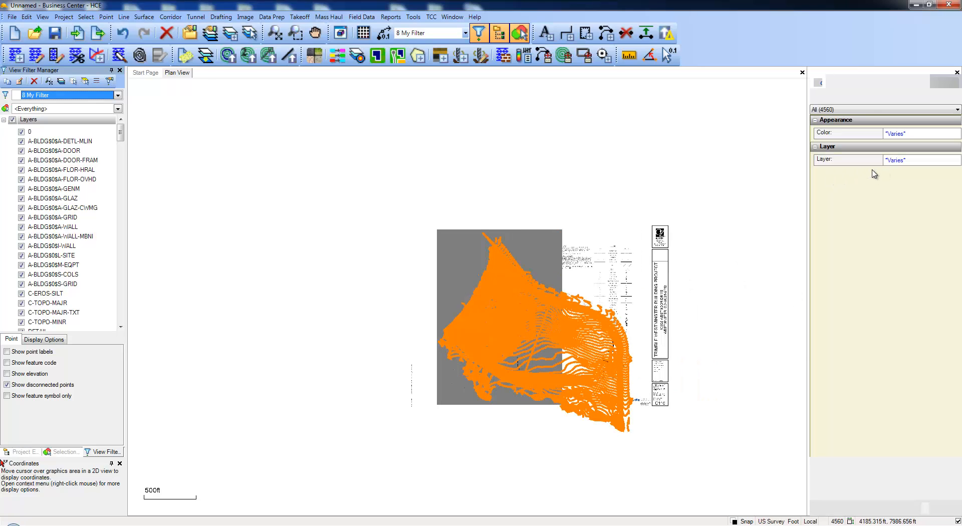
{"action": "left_click", "coordinate": [930, 133]}
{"action": "left_click", "coordinate": [957, 134]}
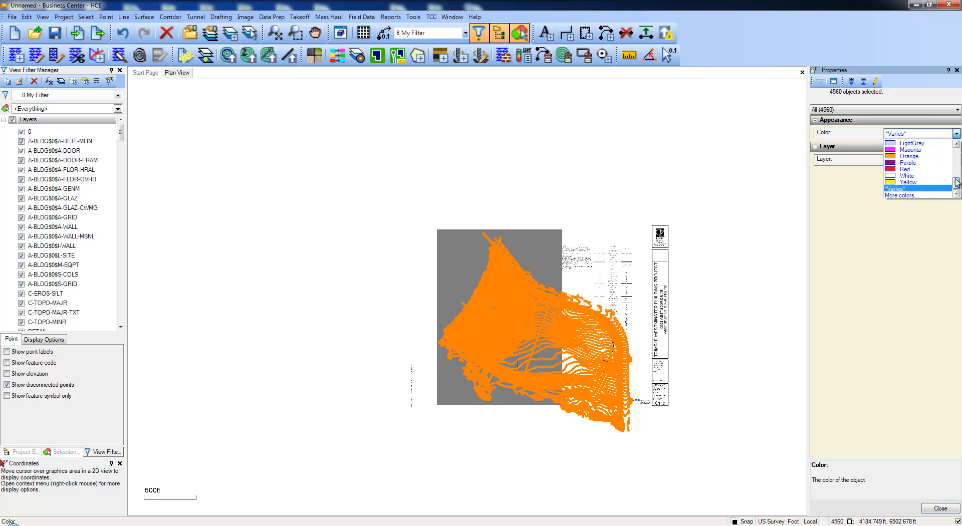
{"action": "left_click_drag", "start_coordinate": [956, 182], "coordinate": [956, 152]}
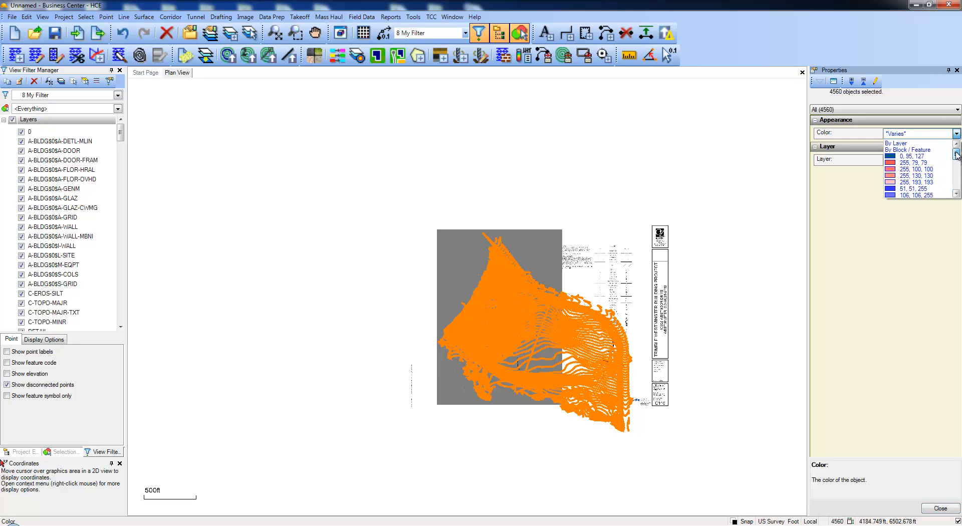
{"action": "left_click", "coordinate": [910, 144]}
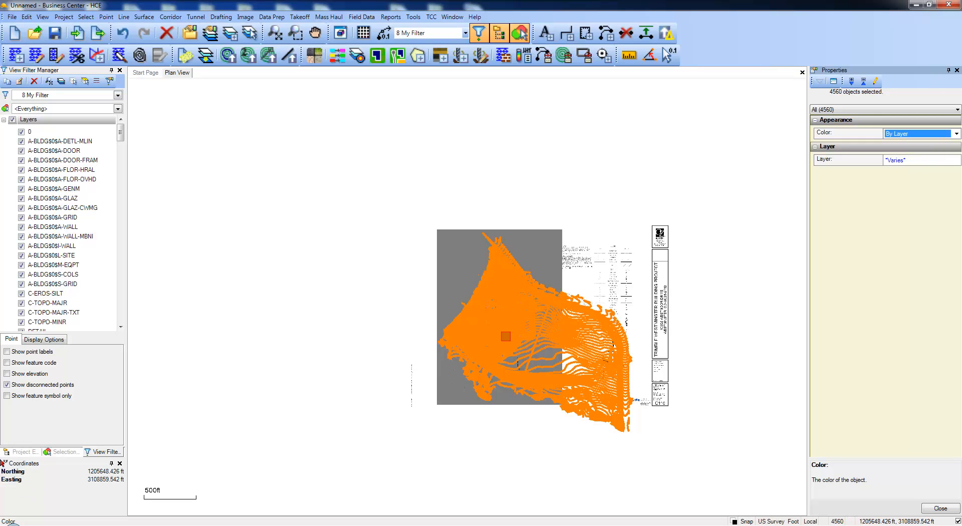
{"action": "left_click", "coordinate": [940, 508]}
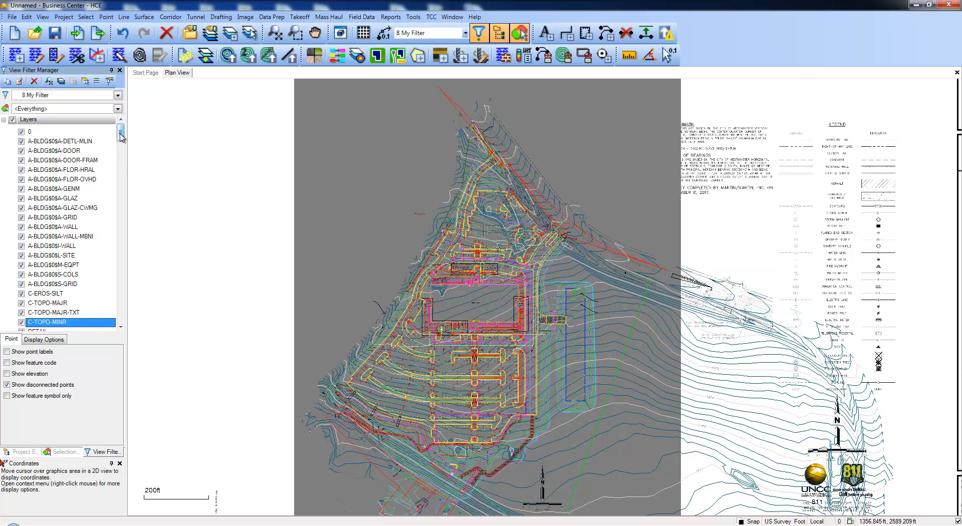
- Look through the EG contour and EG demolition layers in the project's layer list
{"action": "left_click_drag", "start_coordinate": [120, 134], "coordinate": [118, 165]}
{"action": "left_click", "coordinate": [52, 169]}
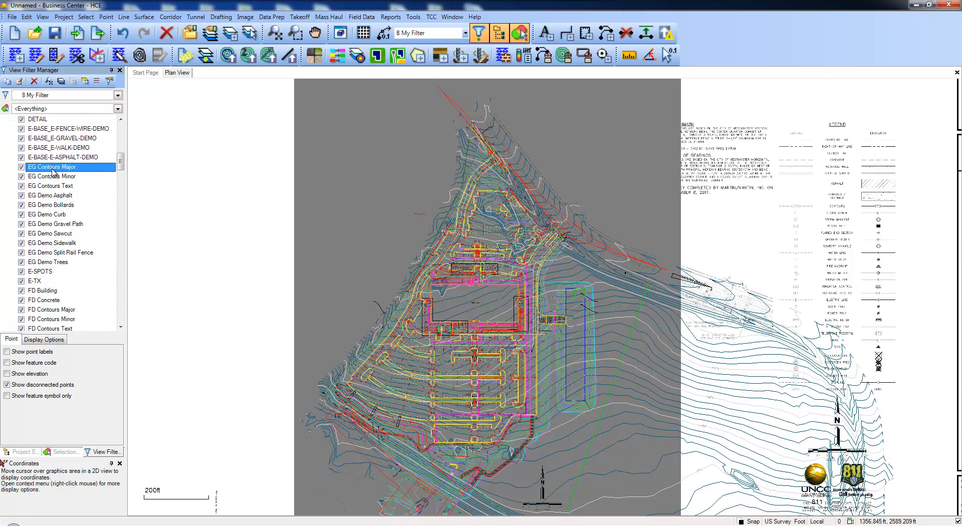
{"action": "left_click", "coordinate": [53, 178]}
{"action": "left_click", "coordinate": [52, 187]}
{"action": "left_click", "coordinate": [50, 205]}
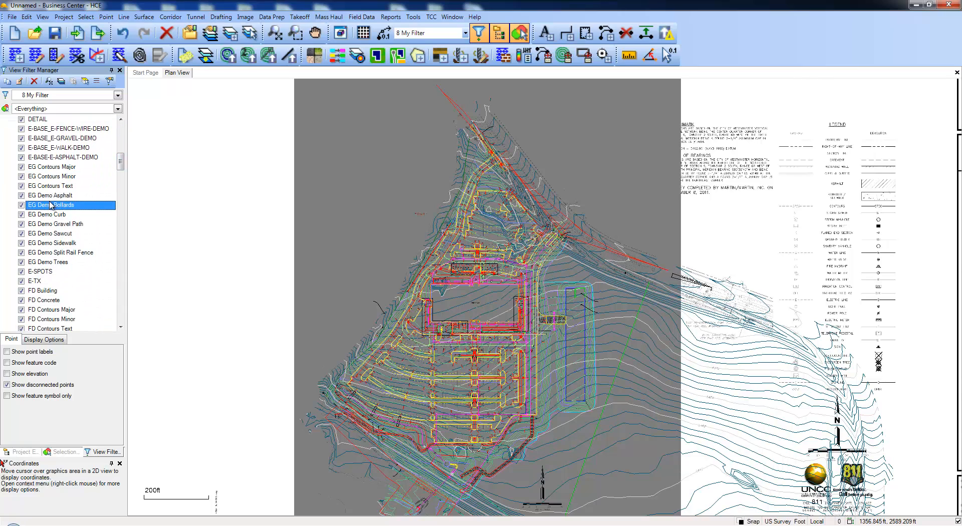
{"action": "left_click", "coordinate": [50, 234]}
{"action": "left_click", "coordinate": [51, 224]}
{"action": "left_click", "coordinate": [50, 215]}
{"action": "left_click", "coordinate": [51, 204]}
{"action": "left_click", "coordinate": [52, 195]}
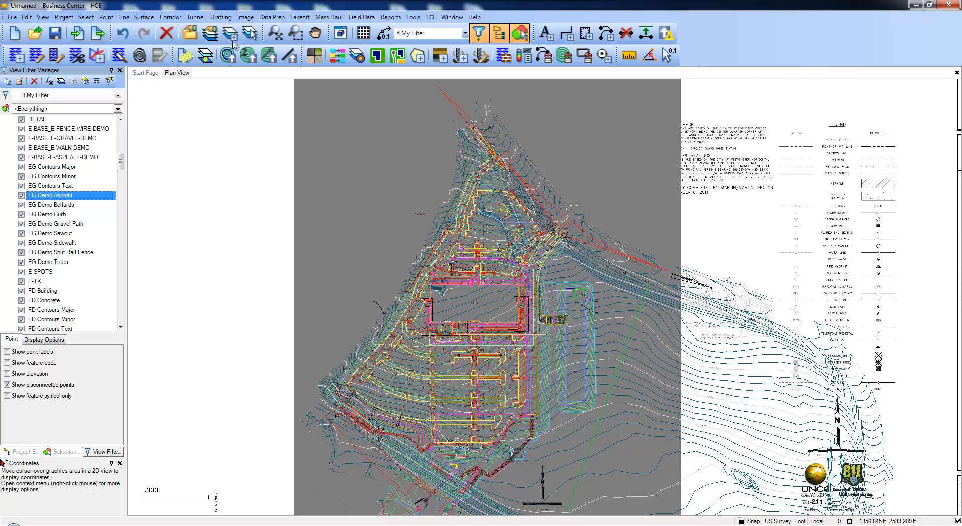
- Use Standardize Layers to move the V-TOPO-MINR contours to EG Contours Minor and the V-TOPO-MAJR contours to EG Contours Major
{"action": "left_click", "coordinate": [271, 17]}
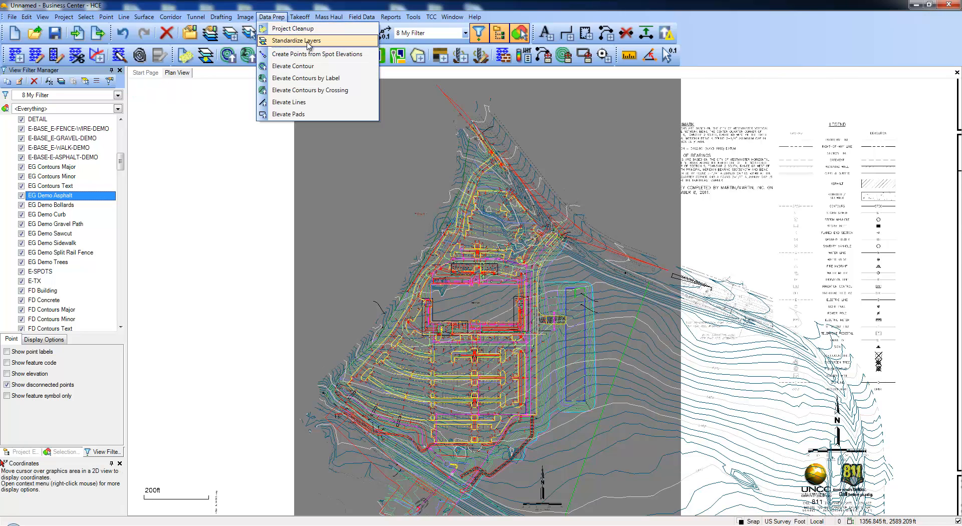
{"action": "left_click", "coordinate": [331, 42]}
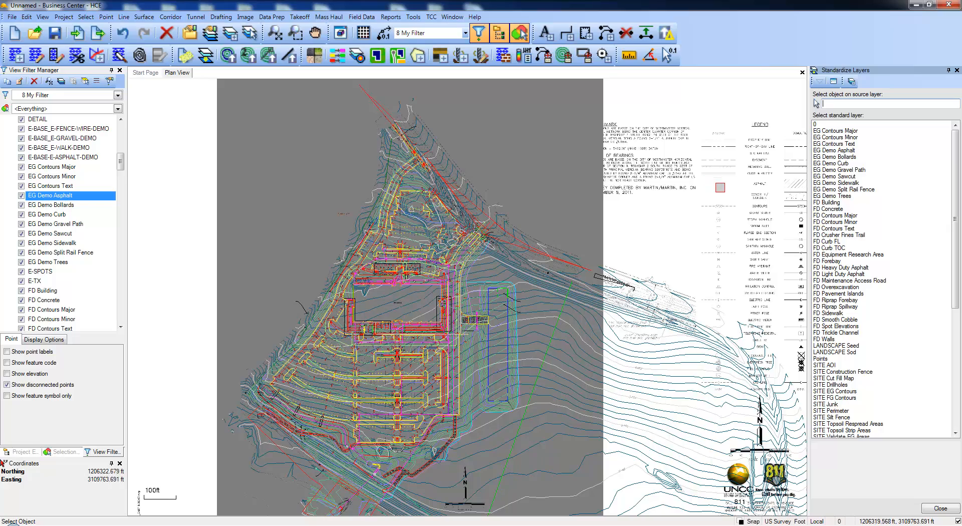
{"action": "middle_click_drag", "start_coordinate": [683, 195], "coordinate": [690, 186]}
{"action": "scroll", "coordinate": [519, 332], "scroll_direction": "up", "scroll_amount": 5}
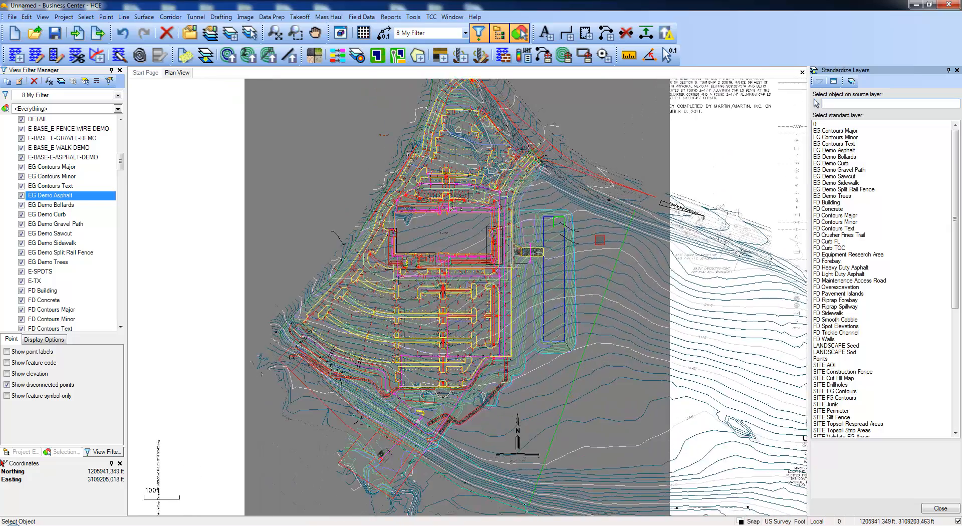
{"action": "scroll", "coordinate": [599, 241], "scroll_direction": "up", "scroll_amount": 1}
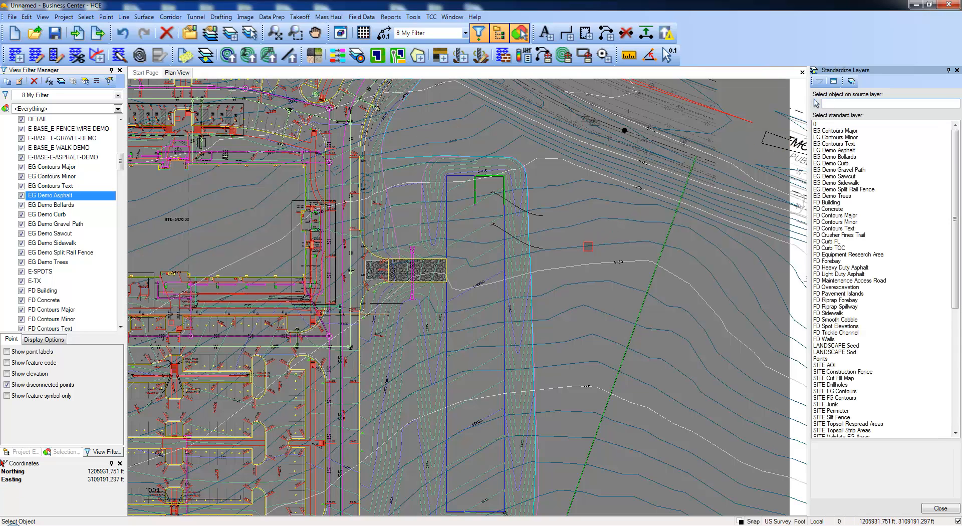
{"action": "left_click", "coordinate": [588, 247]}
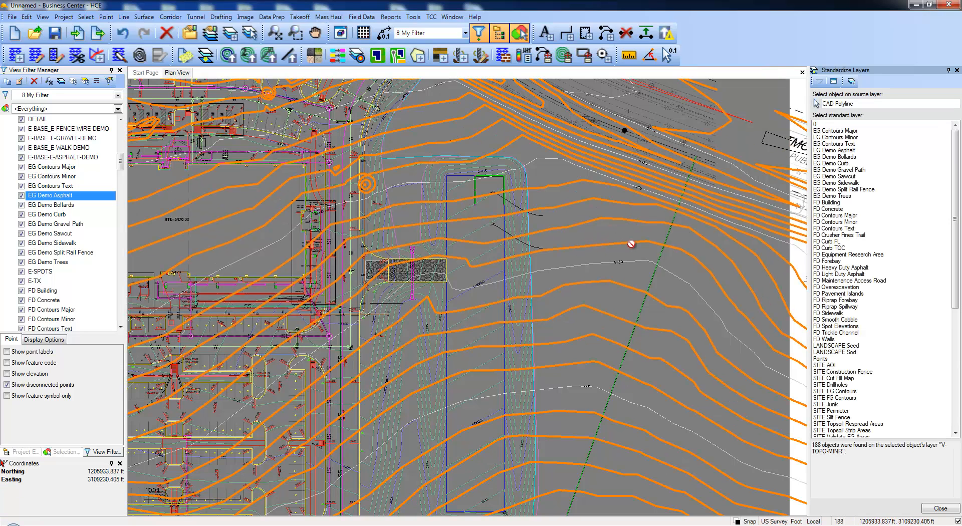
{"action": "left_click", "coordinate": [832, 137]}
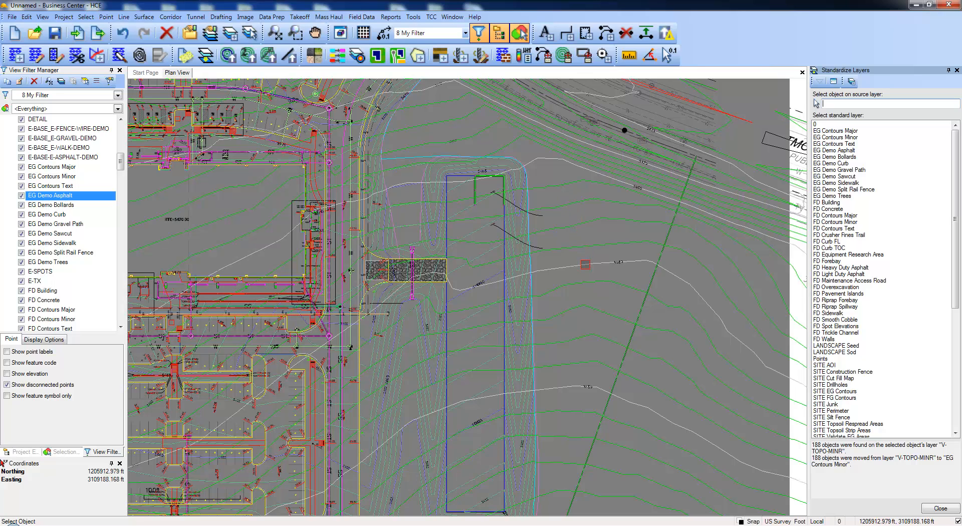
{"action": "left_click", "coordinate": [585, 265]}
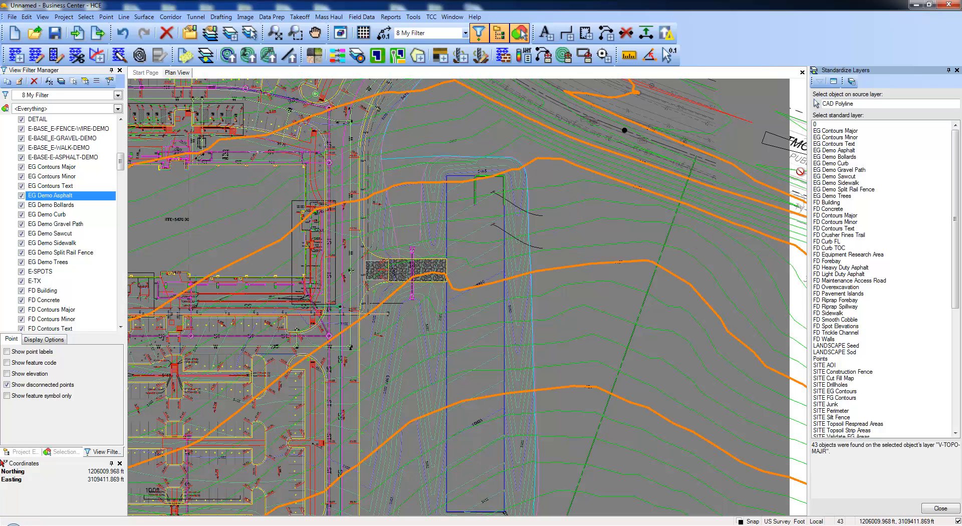
{"action": "left_click", "coordinate": [828, 131]}
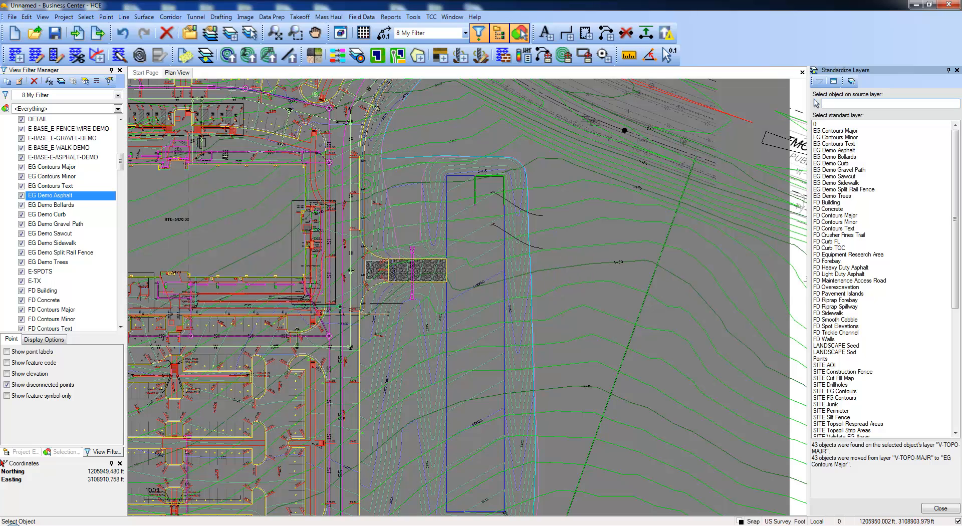
- Check in the layer options which layers are protected, including the properties of EG Demo Asphalt
{"action": "right_click", "coordinate": [62, 216]}
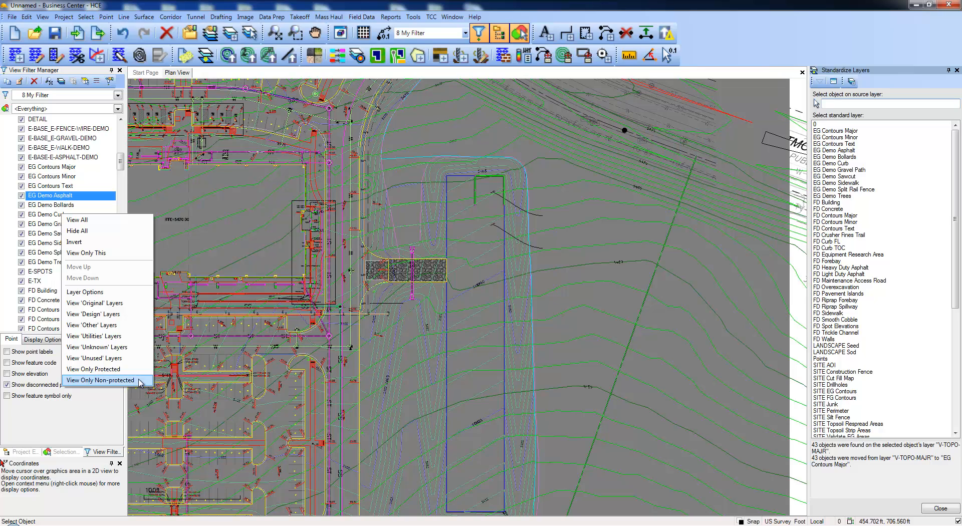
{"action": "left_click", "coordinate": [93, 292]}
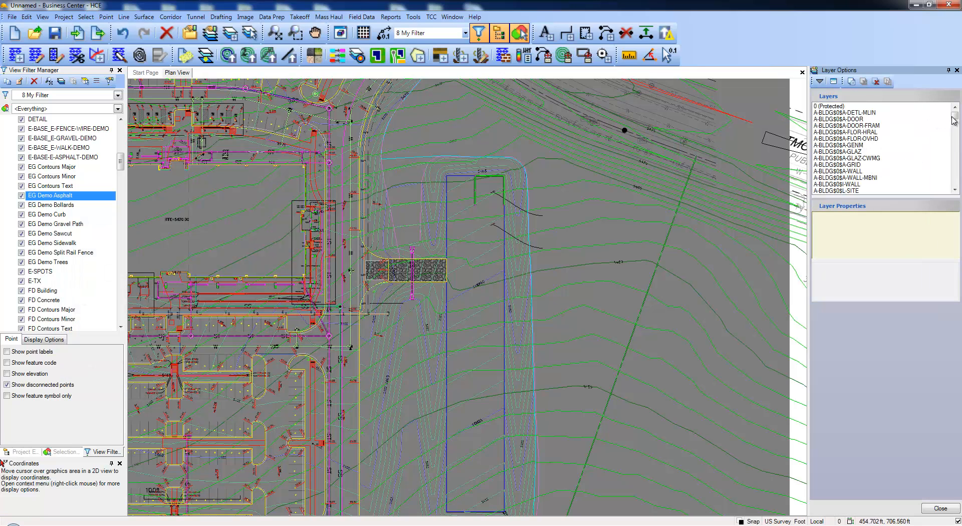
{"action": "left_click_drag", "start_coordinate": [953, 121], "coordinate": [958, 129]}
{"action": "left_click", "coordinate": [855, 133]}
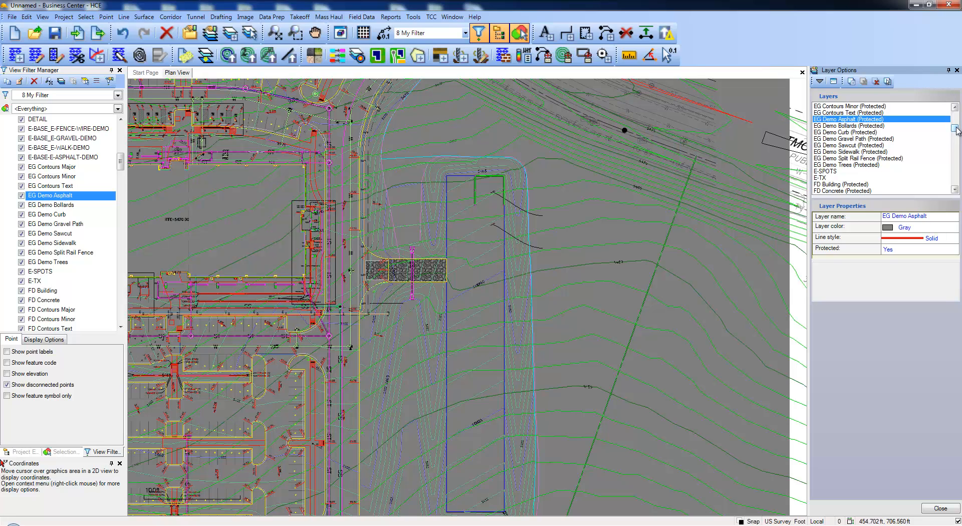
{"action": "left_click_drag", "start_coordinate": [957, 129], "coordinate": [957, 124]}
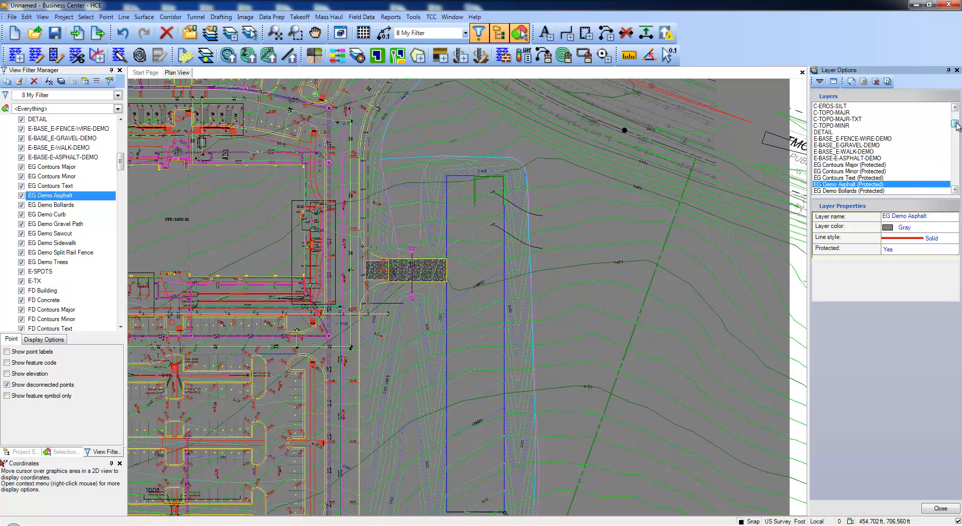
{"action": "left_click", "coordinate": [933, 509]}
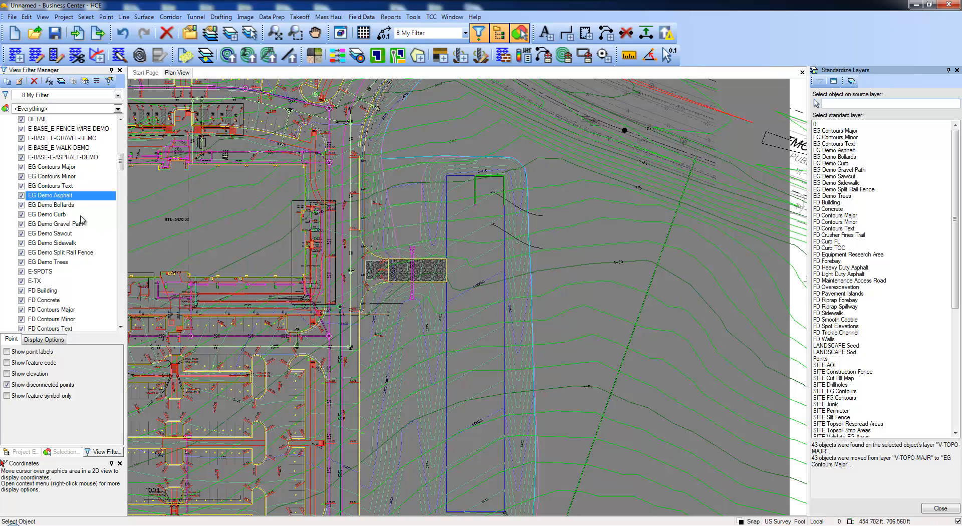
- Show only the non-protected layers and move the C-TOPO-MINR contours to the FD Contours Minor standard layer
{"action": "right_click", "coordinate": [63, 214]}
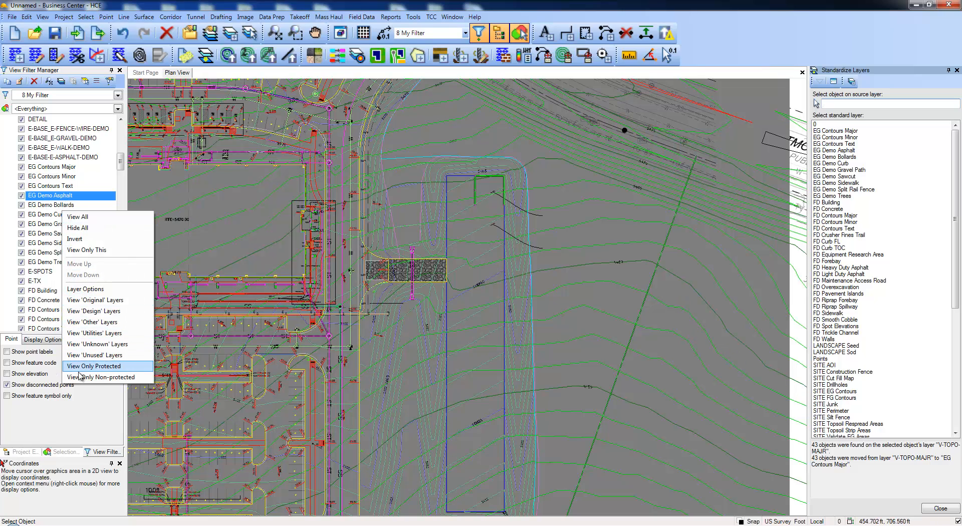
{"action": "left_click", "coordinate": [122, 379]}
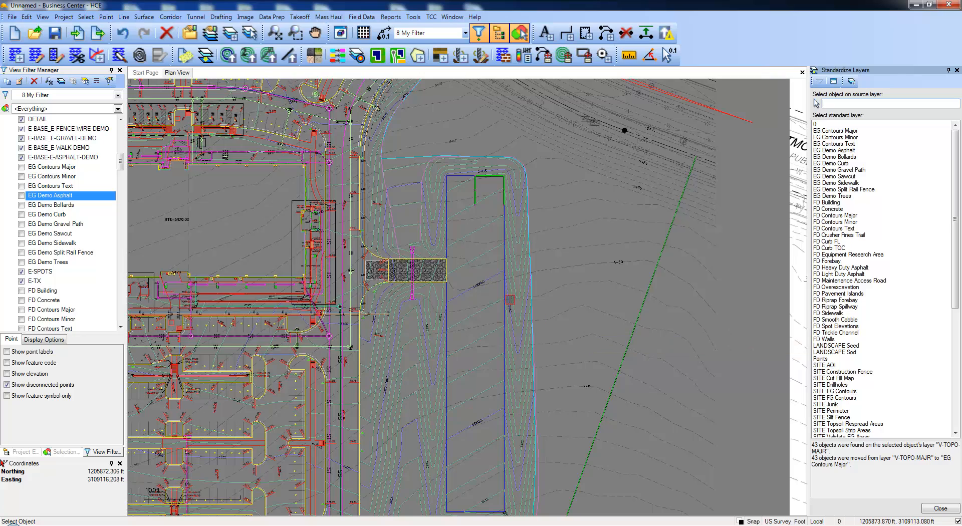
{"action": "scroll", "coordinate": [488, 277], "scroll_direction": "up", "scroll_amount": 3}
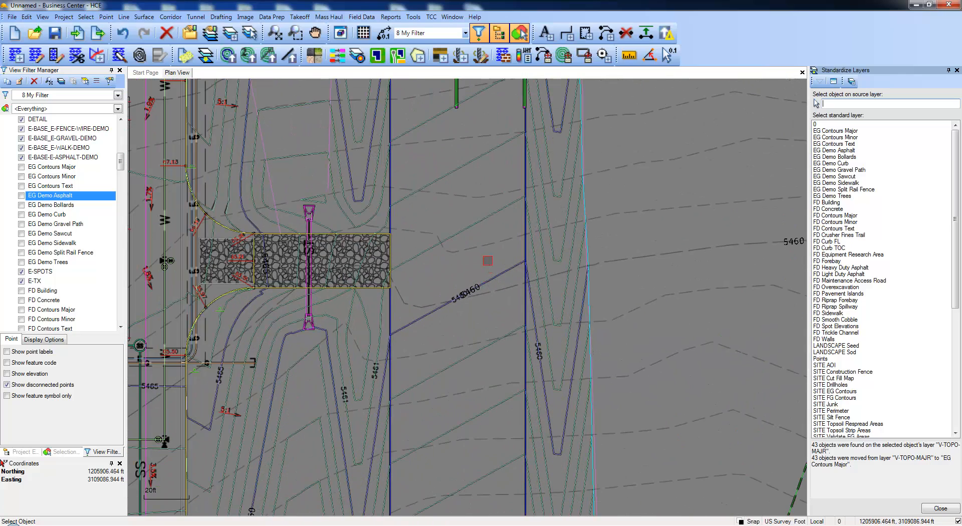
{"action": "left_click", "coordinate": [482, 219]}
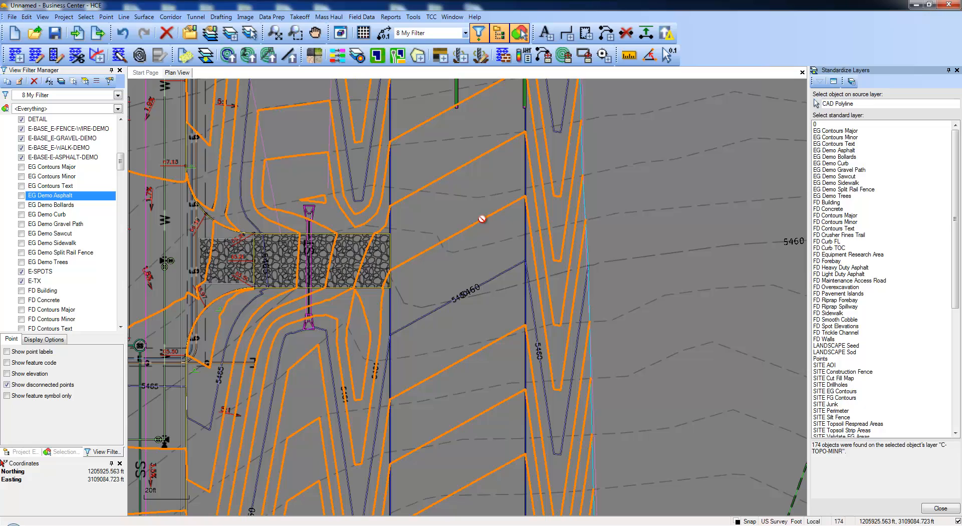
{"action": "middle_click_drag", "start_coordinate": [479, 274], "coordinate": [496, 286]}
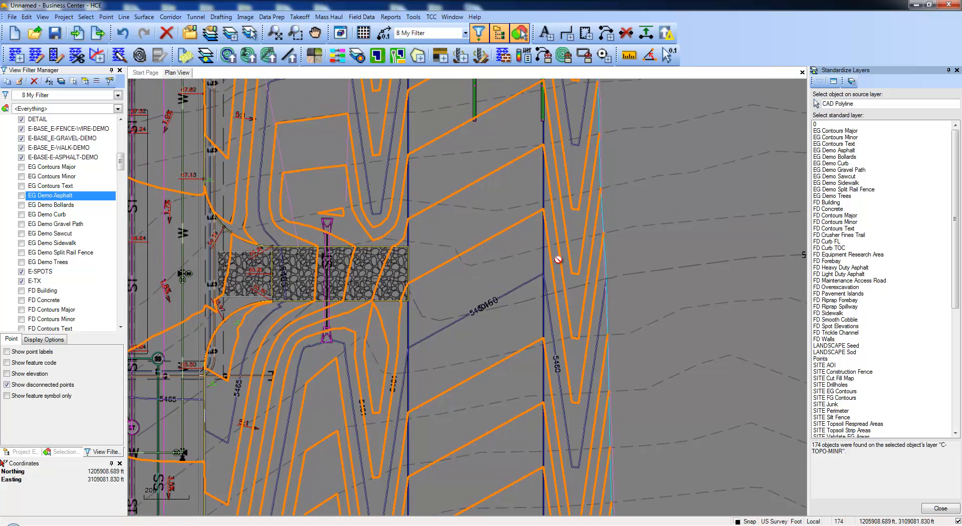
{"action": "left_click", "coordinate": [836, 222]}
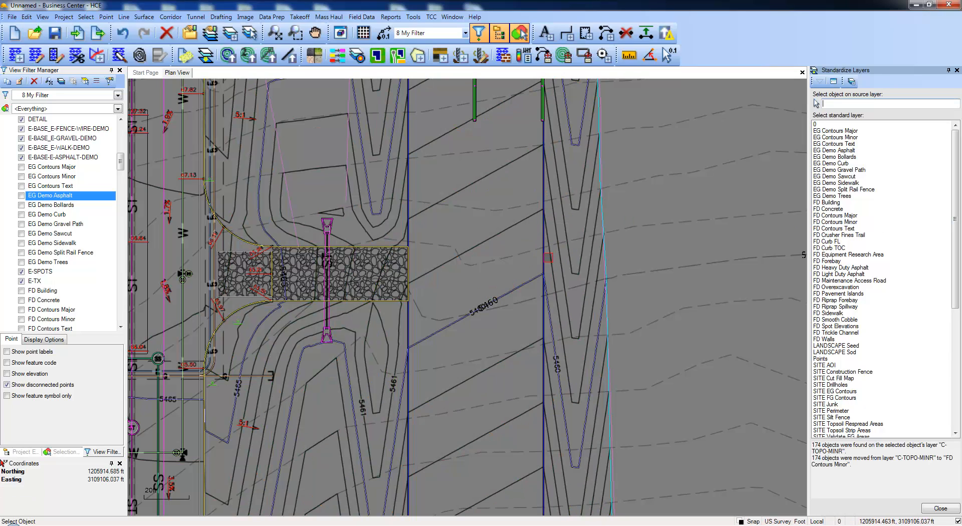
- Move the C-TOPO-MAJR contours to FD Contours Major and the P-BASE$0$P-SURV-EQMP-TEST outline to FD Equipment Research Area
{"action": "left_click", "coordinate": [524, 282]}
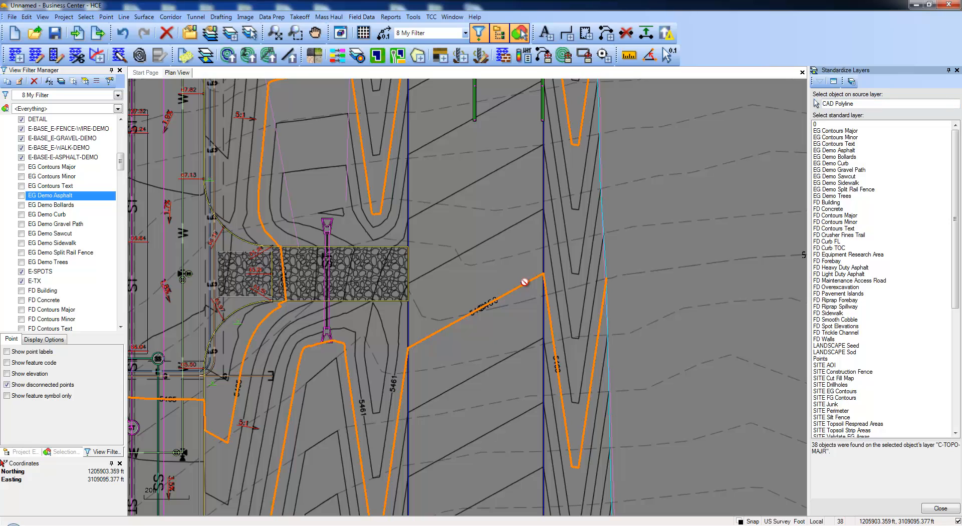
{"action": "left_click", "coordinate": [838, 216]}
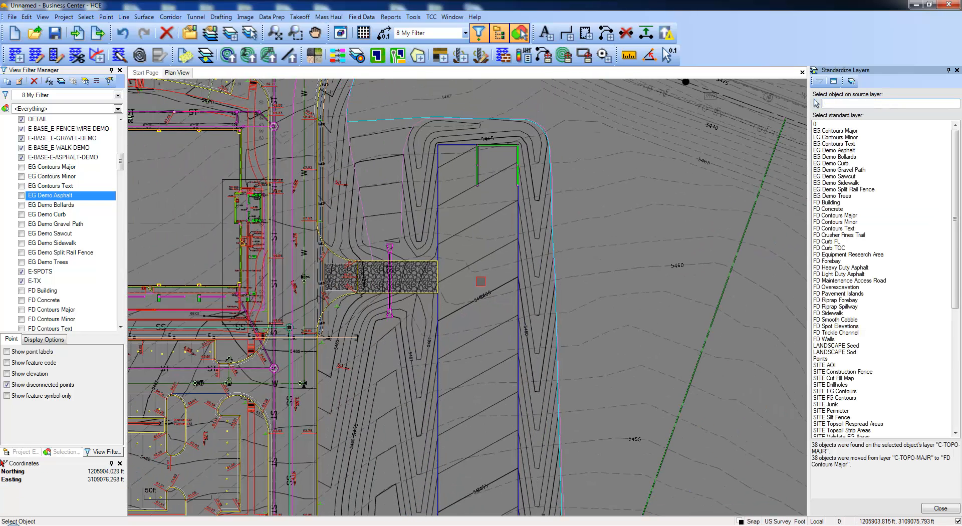
{"action": "left_click", "coordinate": [573, 232]}
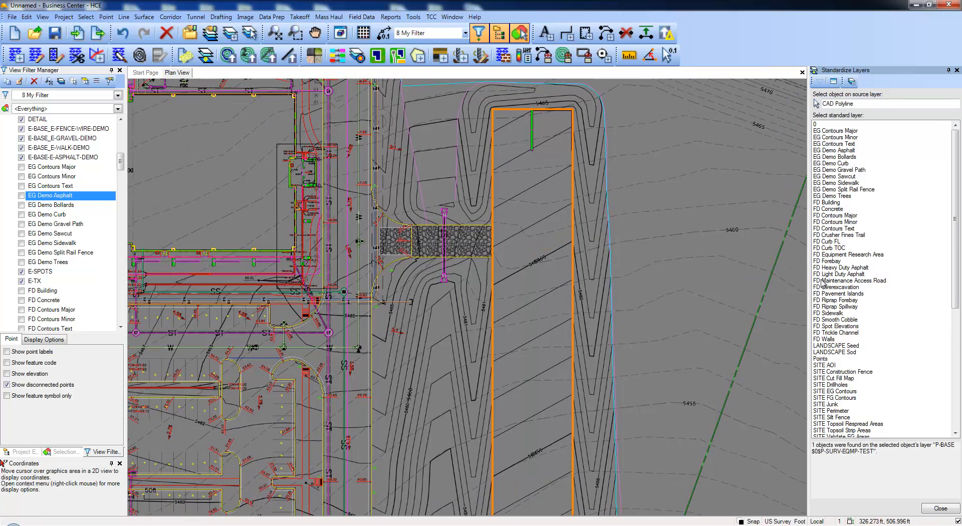
{"action": "left_click", "coordinate": [842, 256]}
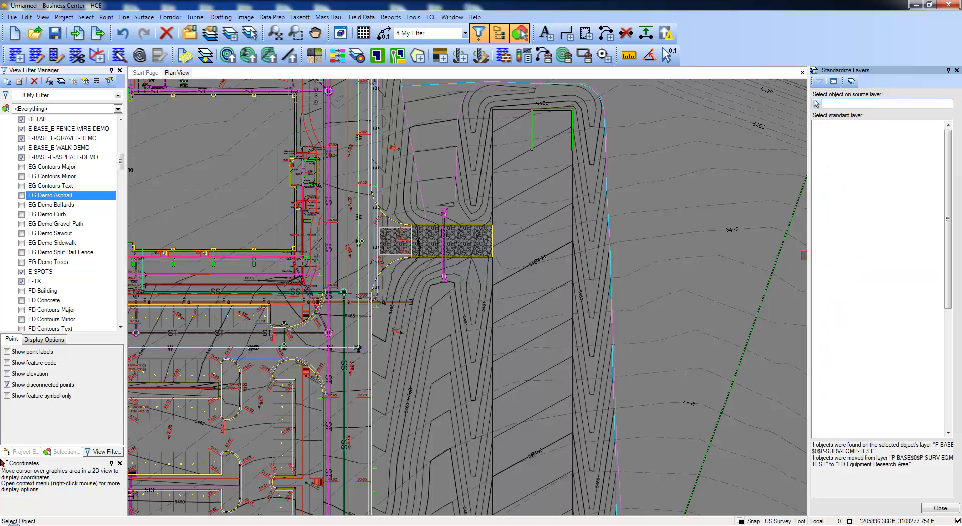
- Move the P-BASE$0$P-PAN polylines around the parking islands to the FD Heavy Duty Asphalt standard layer
{"action": "middle_click_drag", "start_coordinate": [516, 240], "coordinate": [762, 241]}
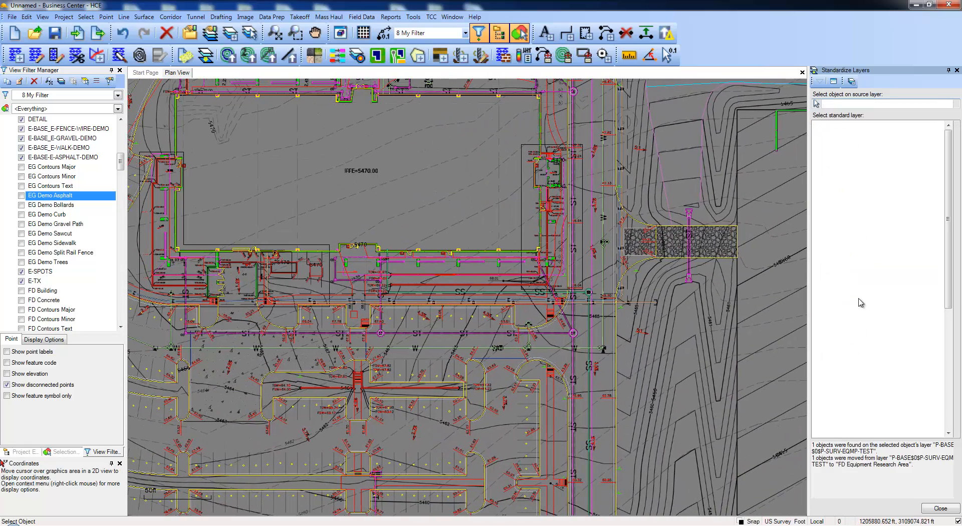
{"action": "scroll", "coordinate": [859, 302], "scroll_direction": "up", "scroll_amount": 3}
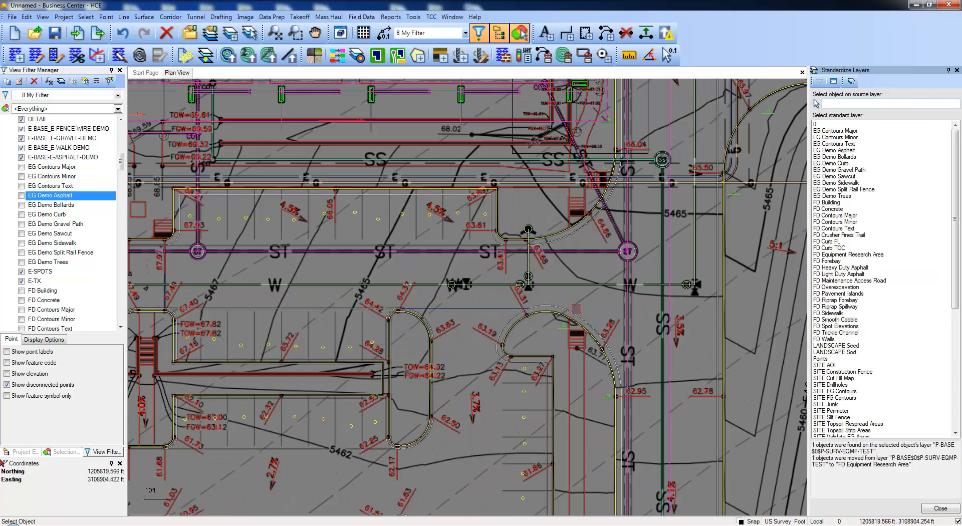
{"action": "left_click", "coordinate": [564, 306]}
{"action": "left_click", "coordinate": [621, 312]}
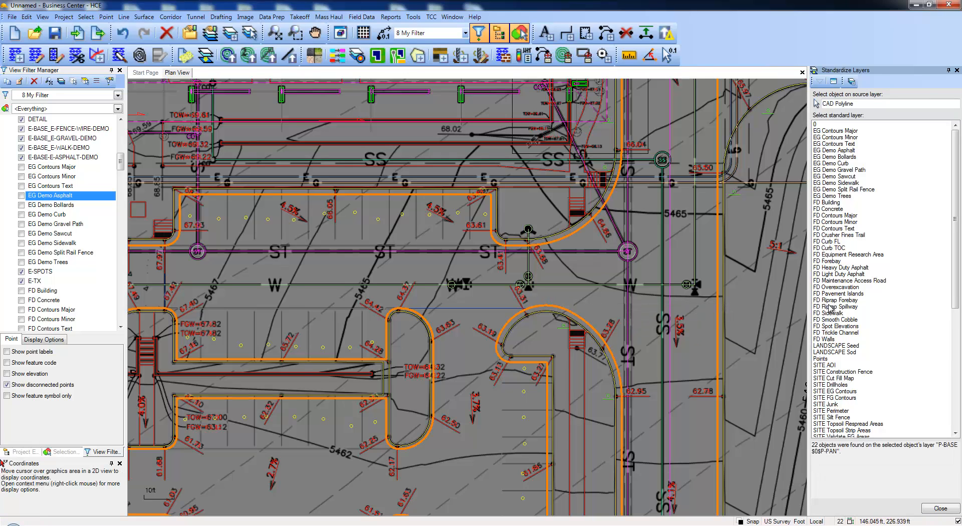
{"action": "left_click", "coordinate": [834, 268]}
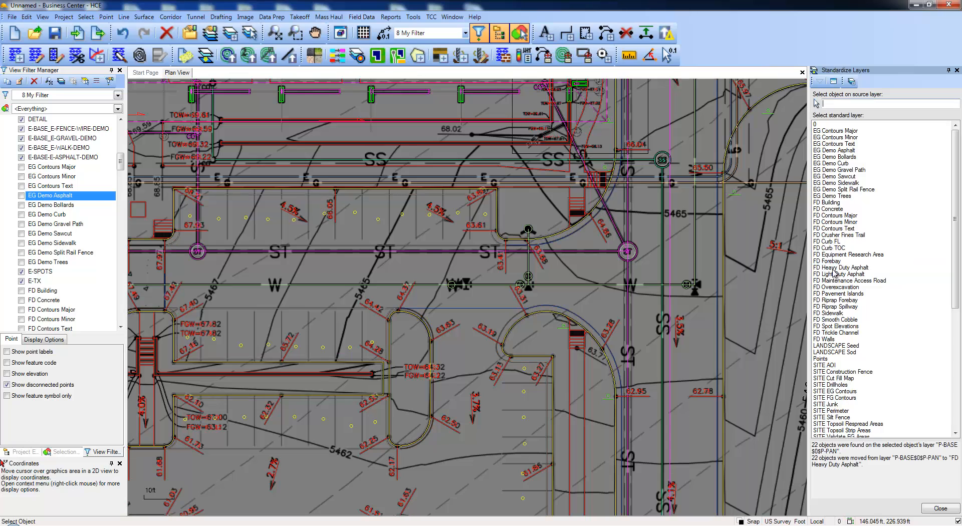
- Move the P-BASE$0$P-FL curb lines to FD Curb FL and the P-BASE$0$P-BOC curb lines to FD Curb TOC
{"action": "scroll", "coordinate": [516, 315], "scroll_direction": "up", "scroll_amount": 1}
{"action": "scroll", "coordinate": [516, 314], "scroll_direction": "up", "scroll_amount": 2}
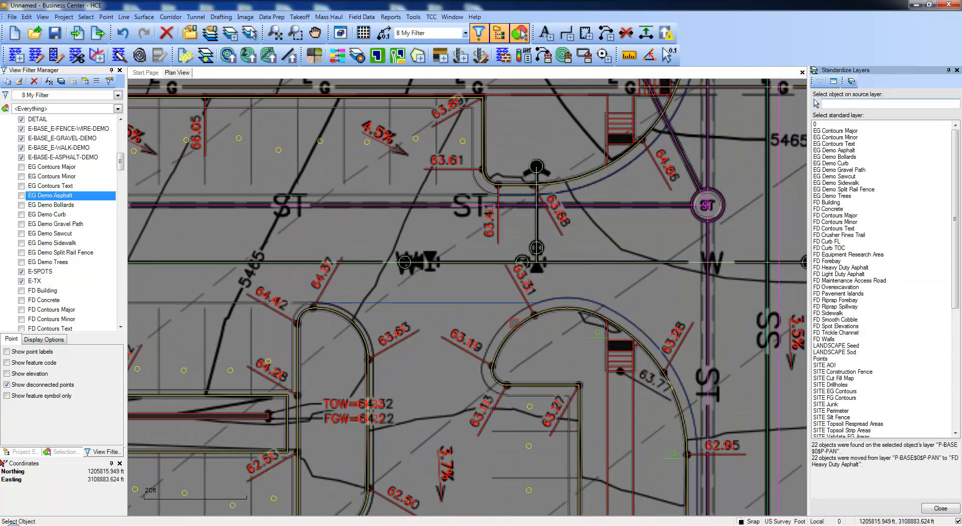
{"action": "left_click", "coordinate": [515, 320]}
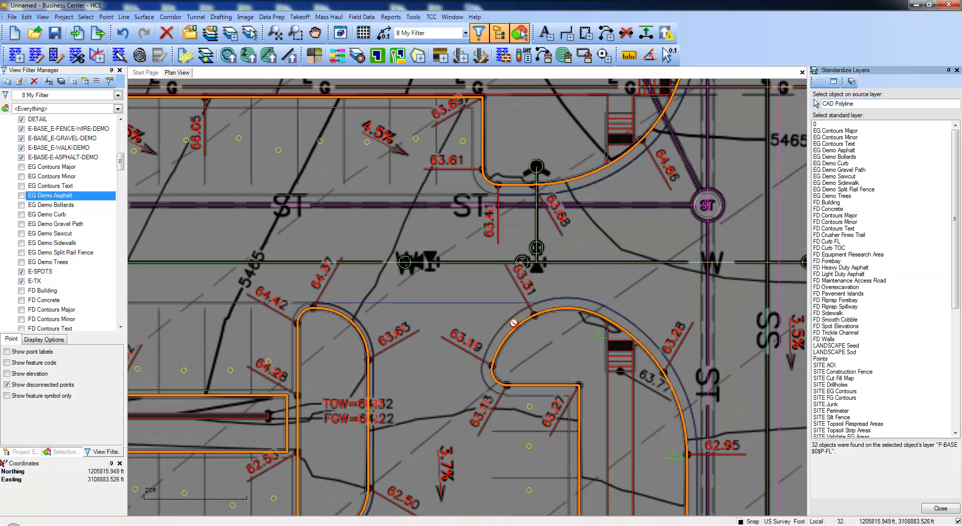
{"action": "left_click", "coordinate": [826, 243]}
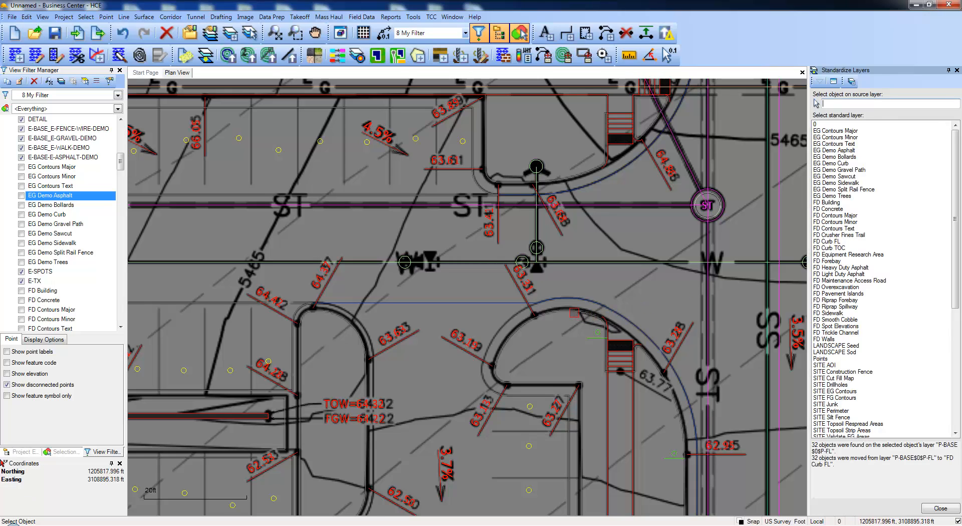
{"action": "left_click", "coordinate": [575, 314]}
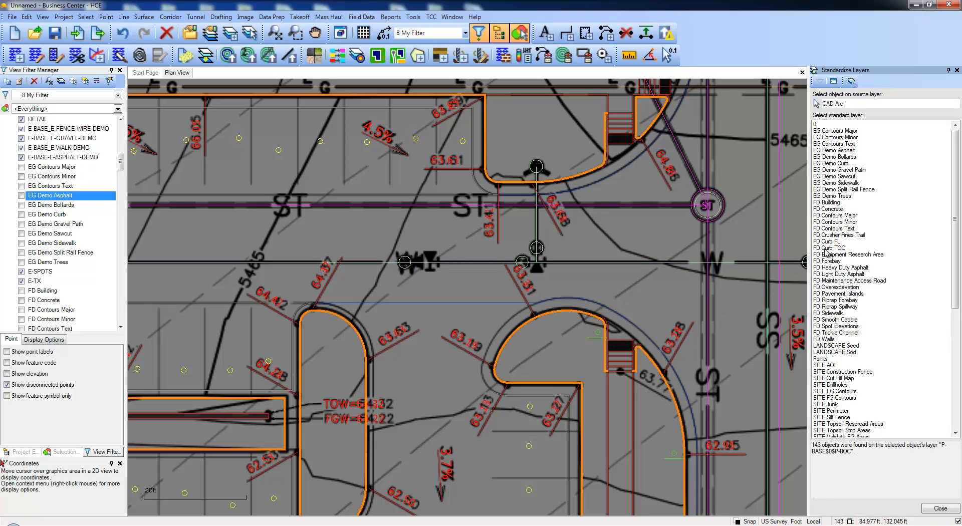
{"action": "left_click", "coordinate": [828, 248]}
- Move the P-BASE$0$P-WALK linework in the parking area to the FD Sidewalk standard layer
{"action": "scroll", "coordinate": [630, 229], "scroll_direction": "down", "scroll_amount": 4}
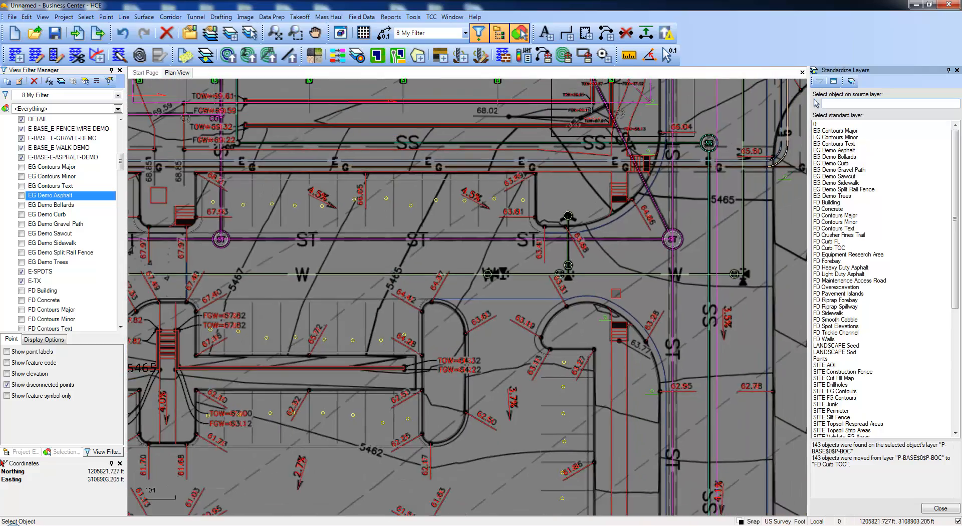
{"action": "scroll", "coordinate": [630, 230], "scroll_direction": "up", "scroll_amount": 2}
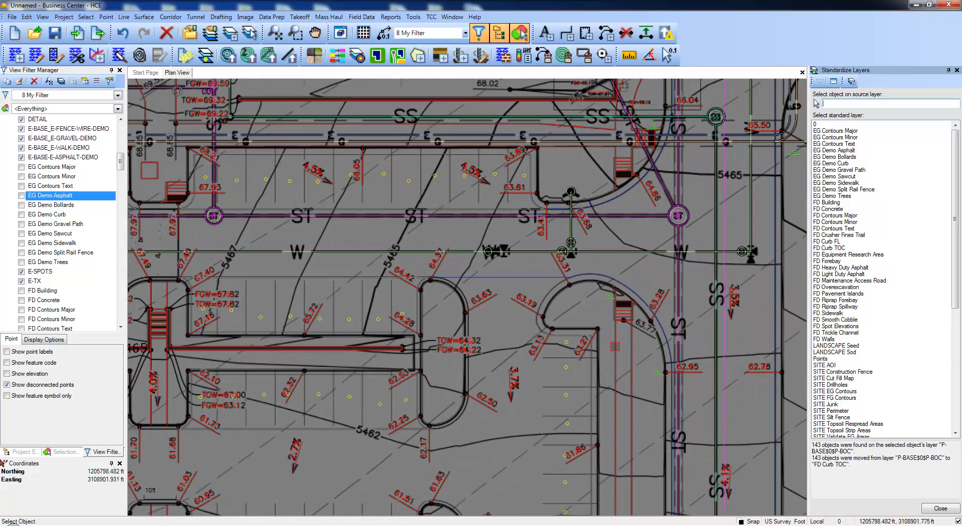
{"action": "left_click", "coordinate": [615, 346]}
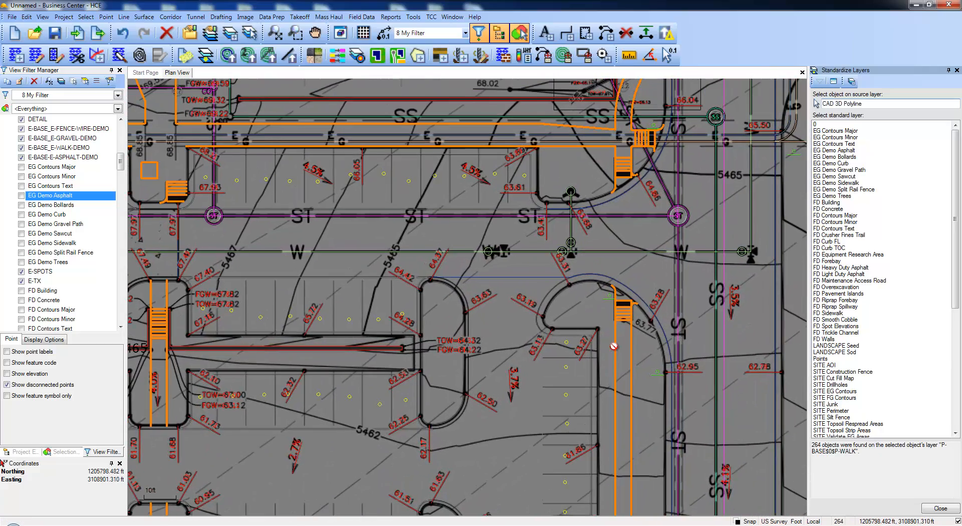
{"action": "left_click", "coordinate": [832, 313]}
{"action": "scroll", "coordinate": [466, 296], "scroll_direction": "down", "scroll_amount": 5}
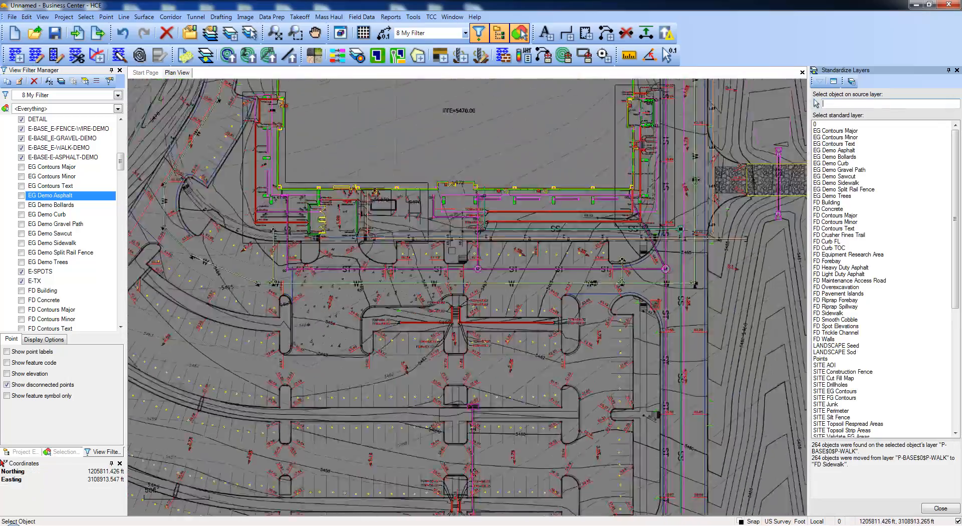
{"action": "scroll", "coordinate": [647, 321], "scroll_direction": "down", "scroll_amount": 3}
{"action": "scroll", "coordinate": [646, 321], "scroll_direction": "up", "scroll_amount": 2}
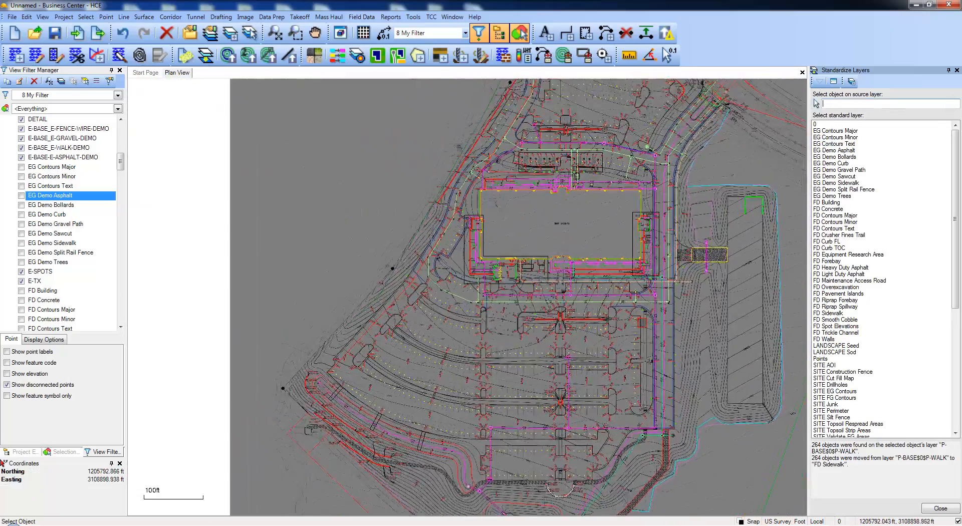